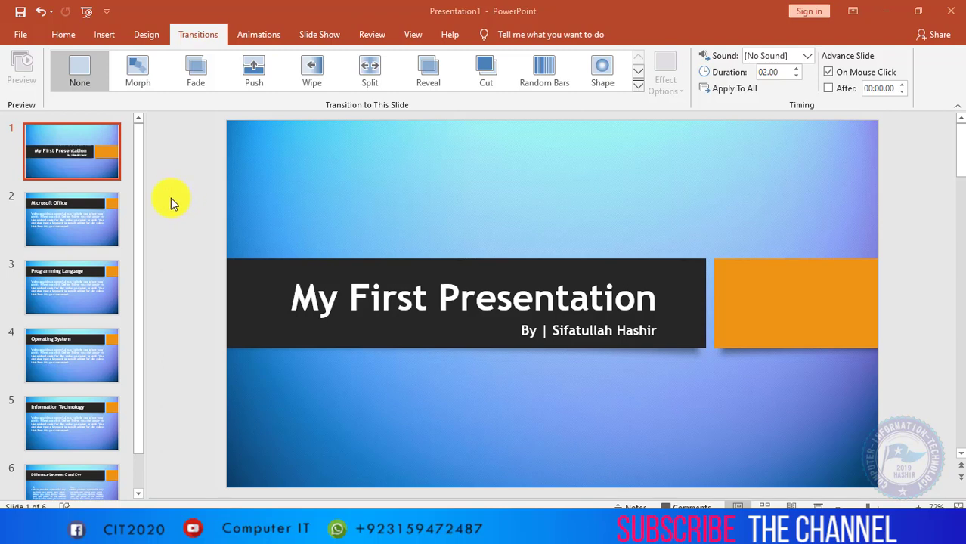
Apply the Morph transition to the title slide, dismiss its tip, and preview it.
click(137, 69)
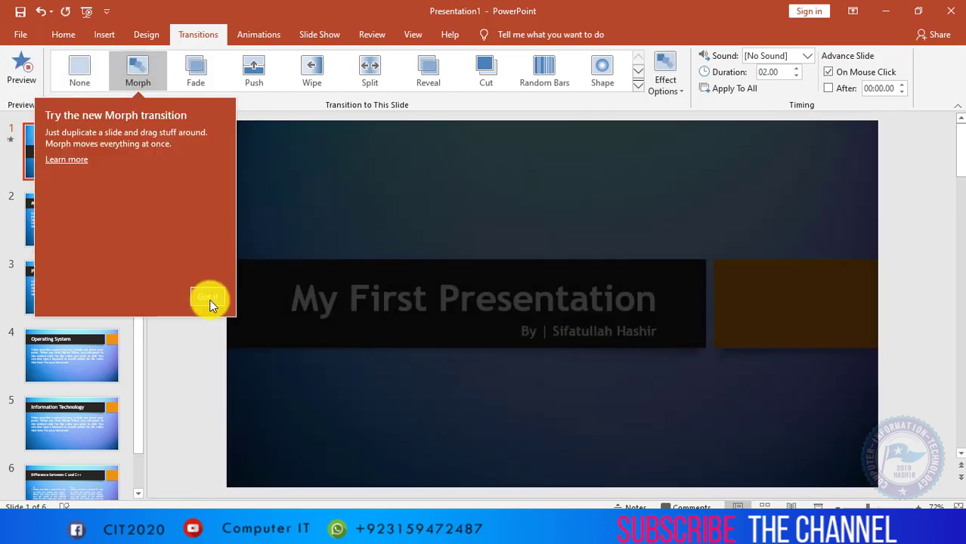
click(209, 298)
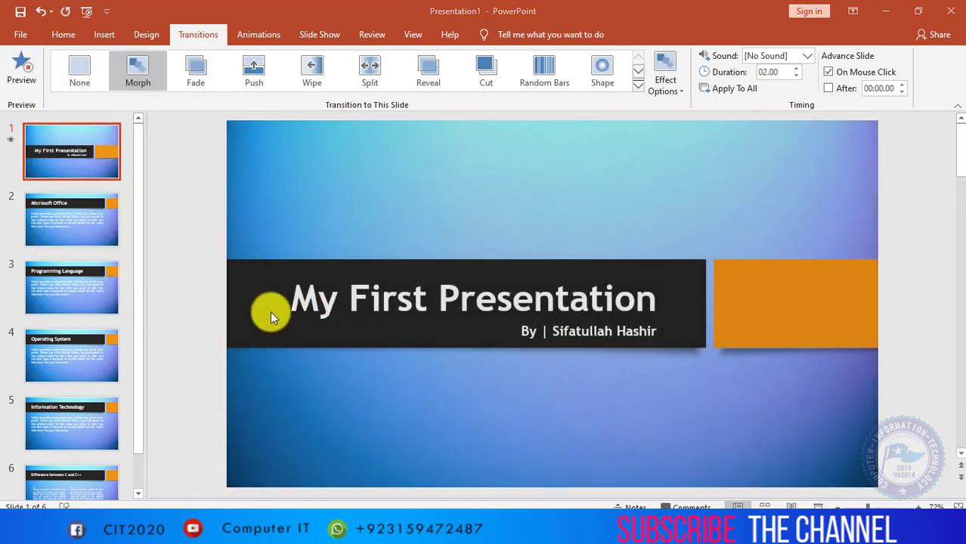
click(20, 69)
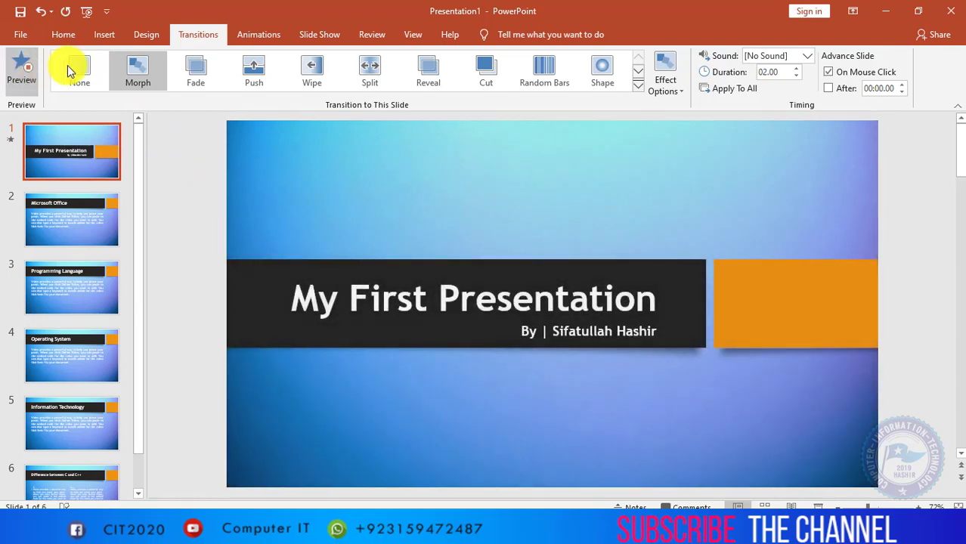
Try Fade, Push, Wipe, Split and Cut, settle on Shape, and expand the full transitions gallery.
click(194, 71)
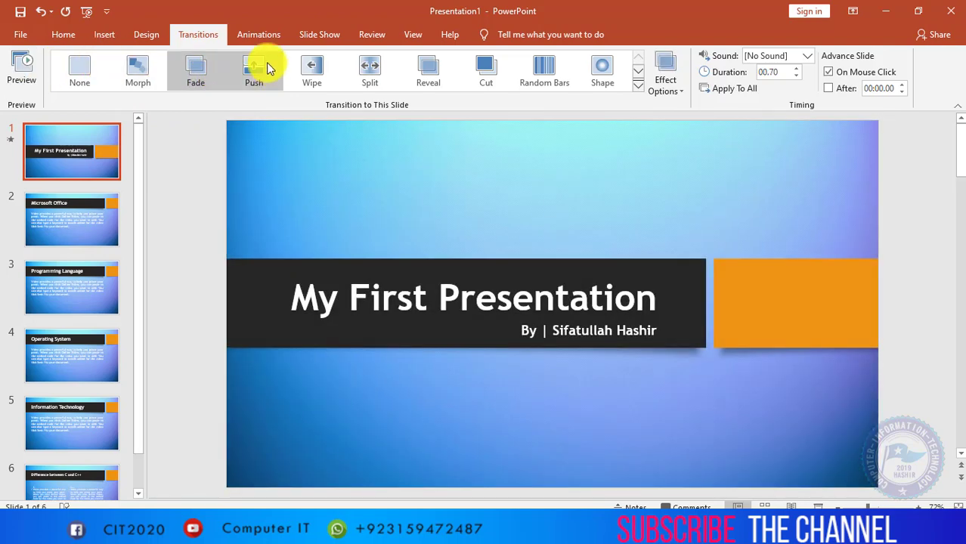
click(268, 68)
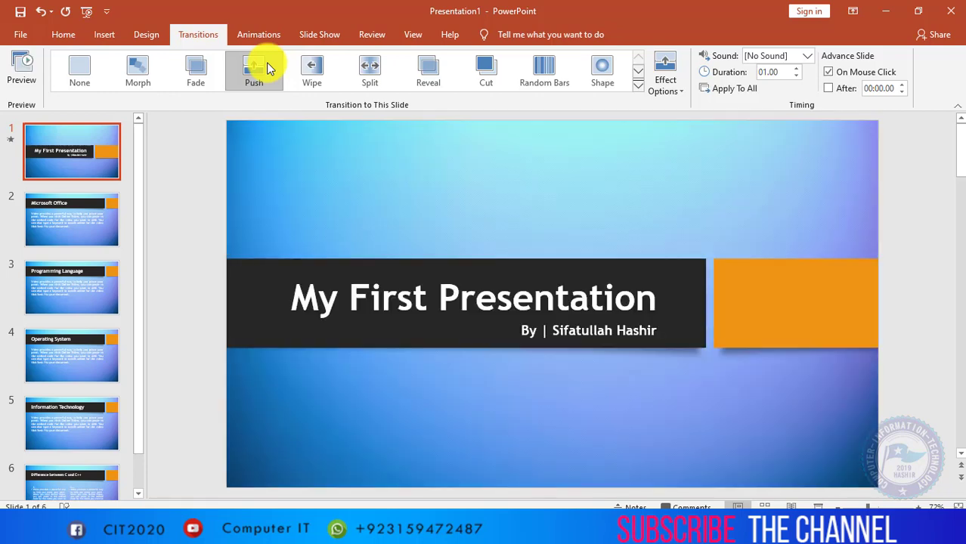
click(317, 74)
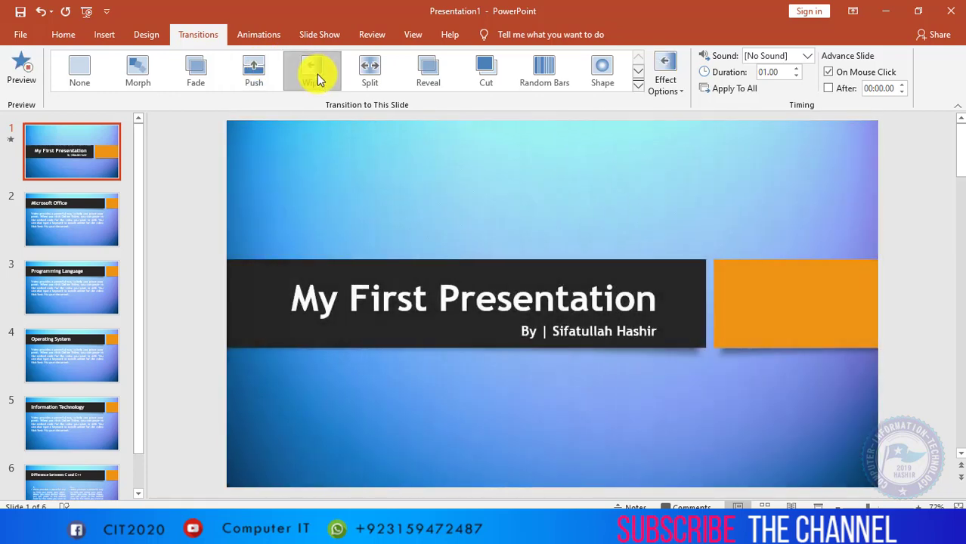
click(363, 69)
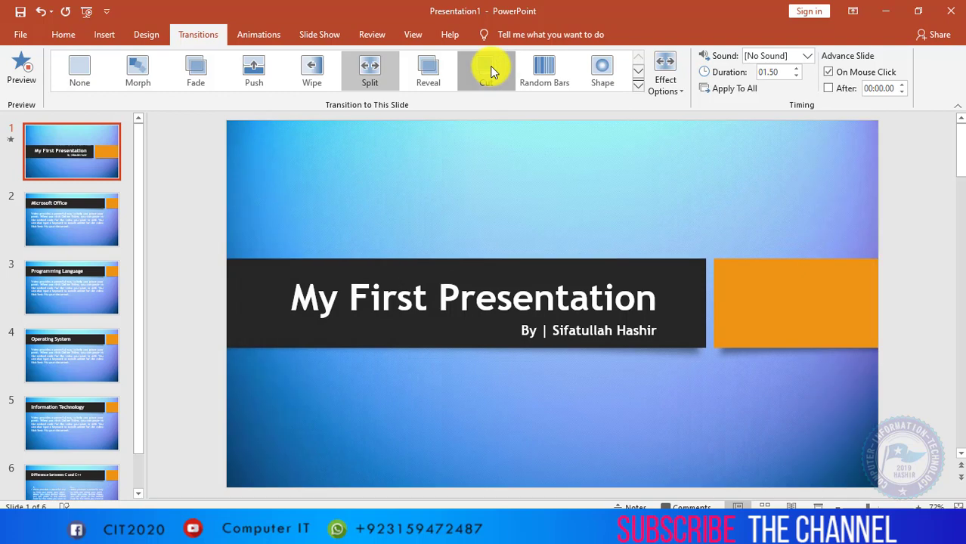
click(491, 66)
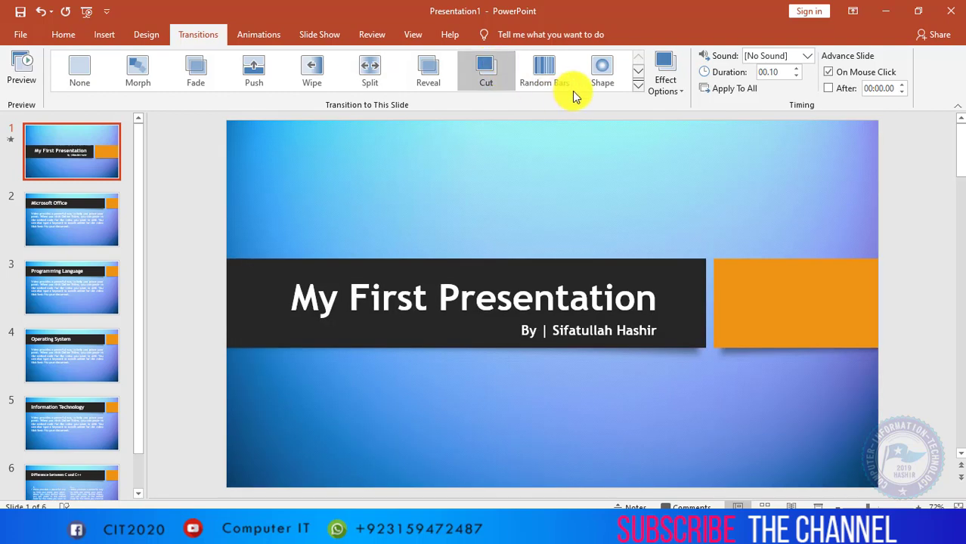
click(597, 76)
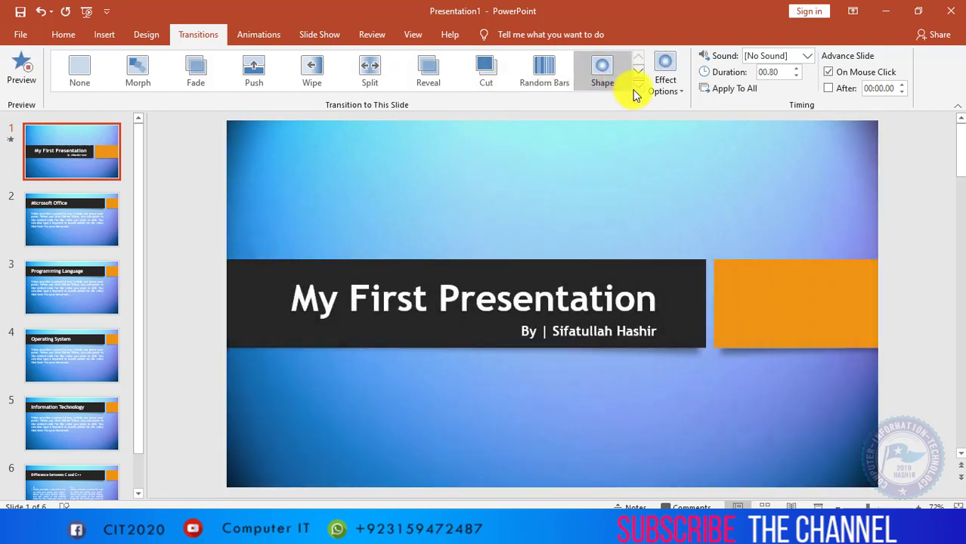
click(638, 85)
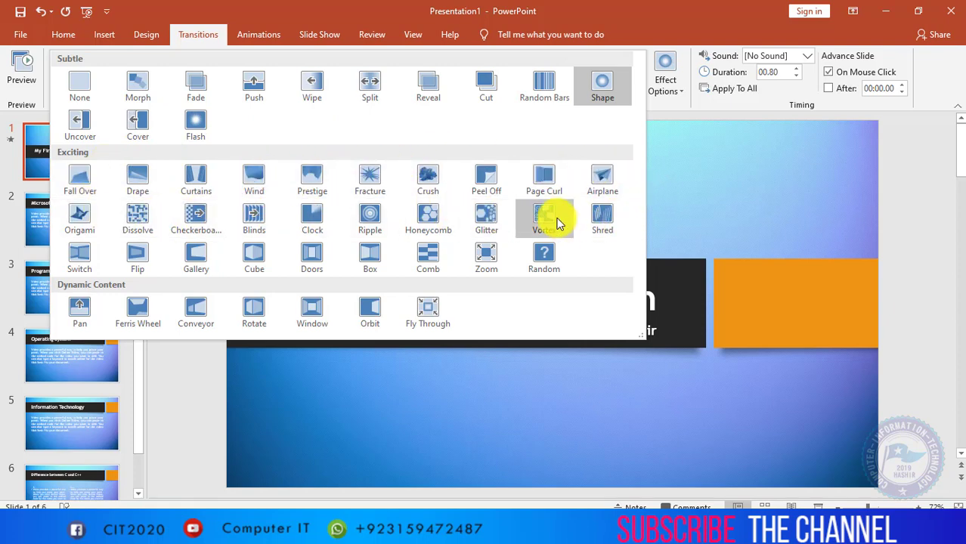
Try Shred, then give the title slide the Switch transition lasting 01.25 seconds.
key(Escape)
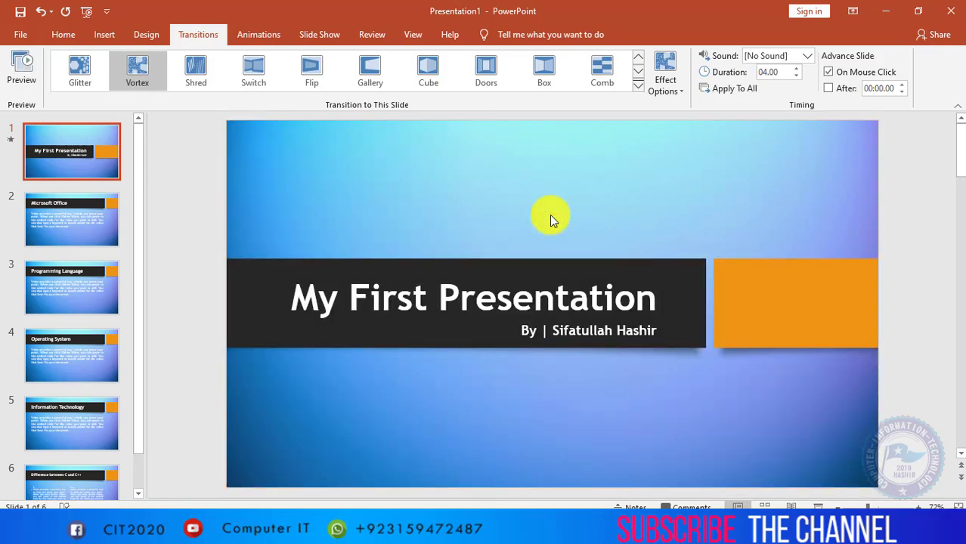
click(185, 72)
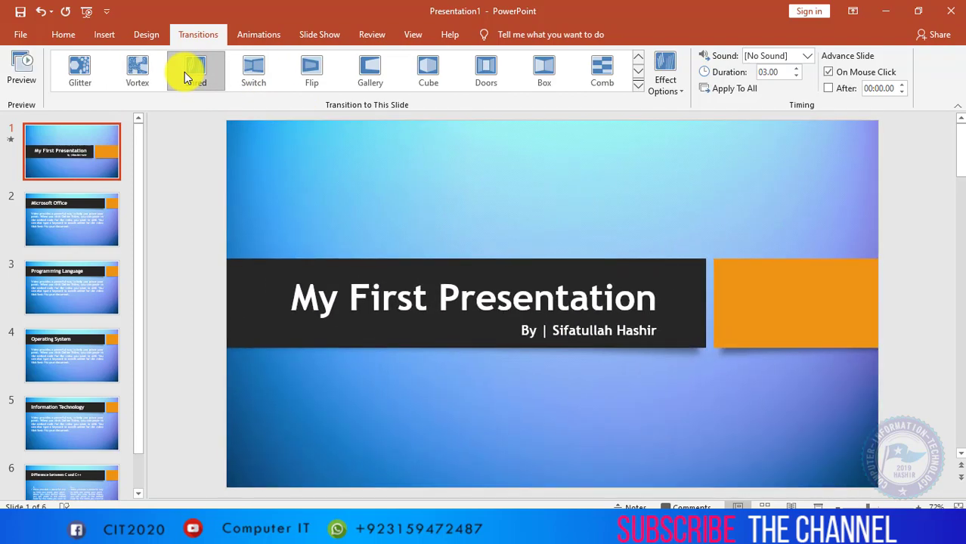
click(255, 68)
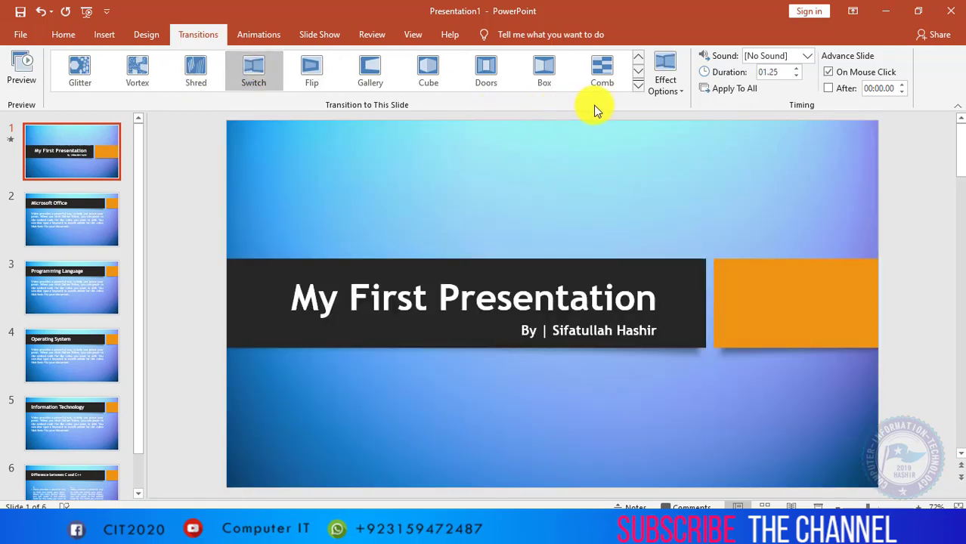
click(639, 85)
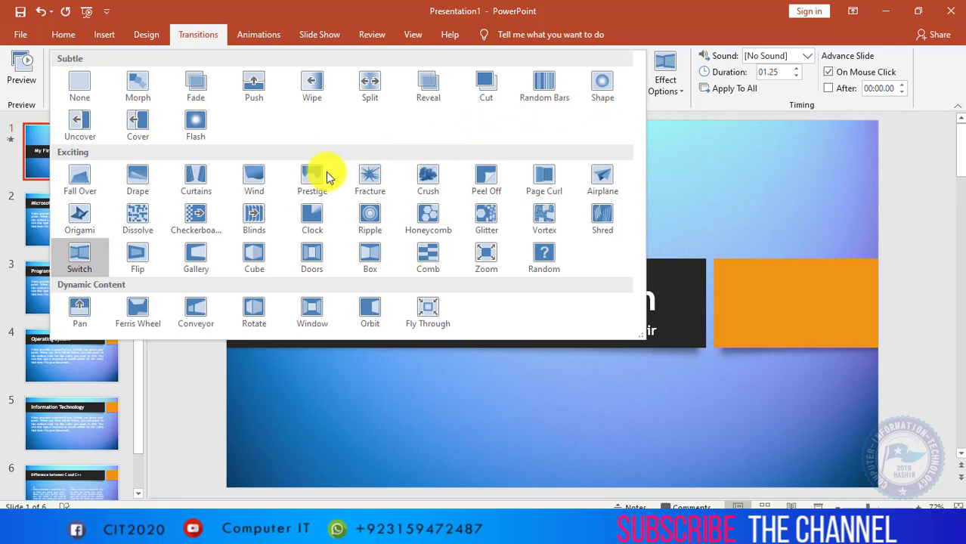
Try Uncover, then give the title slide the Cover transition lasting 01.00 seconds.
key(Escape)
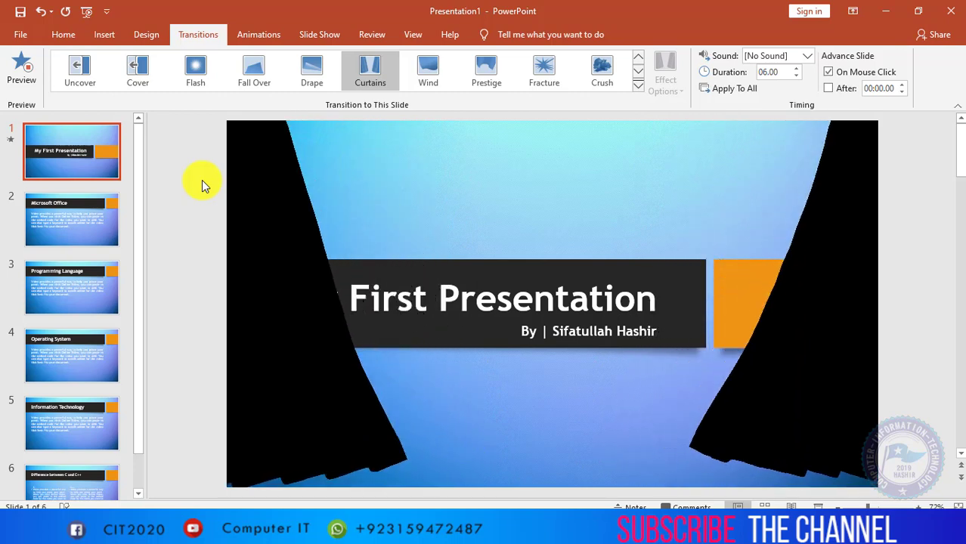
click(132, 69)
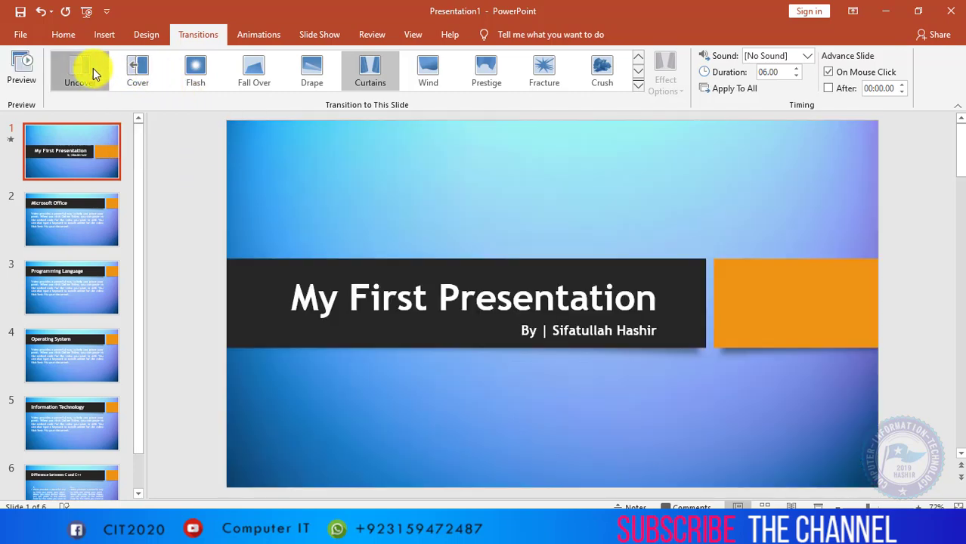
click(80, 69)
click(133, 66)
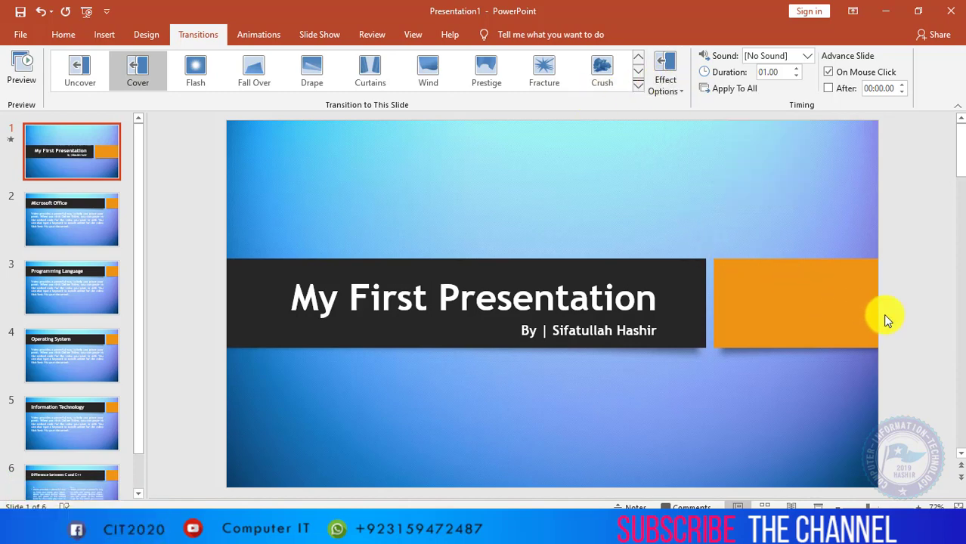
click(665, 92)
Cycle the Cover direction through From Left, From Bottom and From Top-Left, ending on From Top.
click(683, 144)
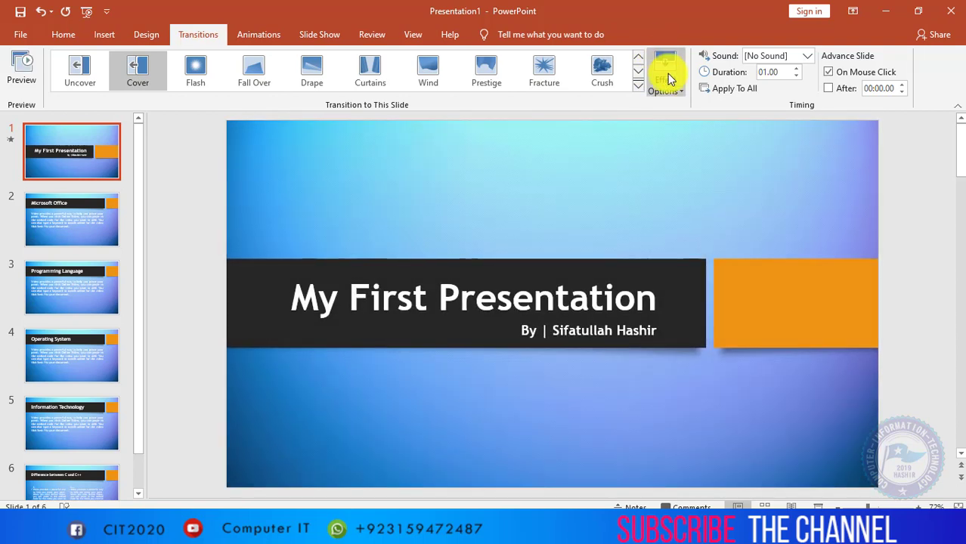
click(672, 85)
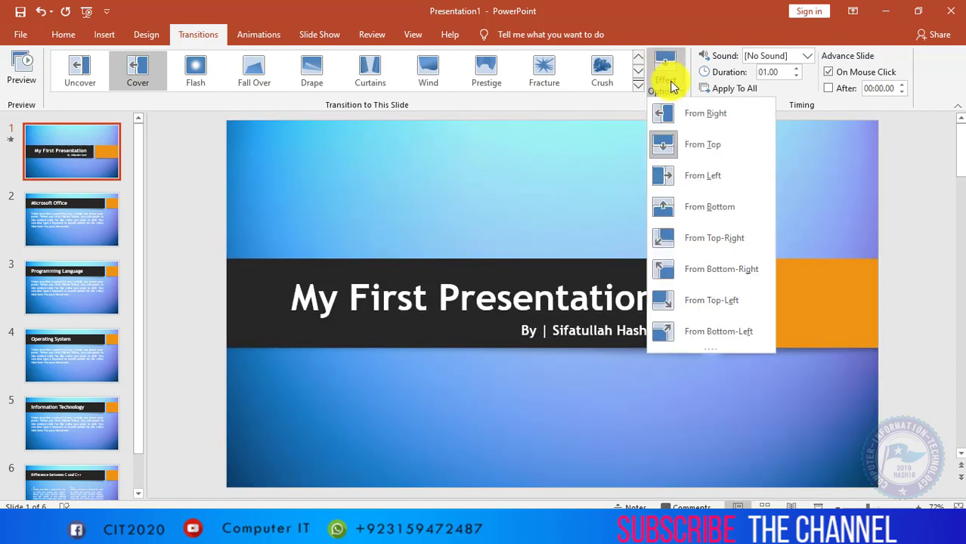
click(679, 184)
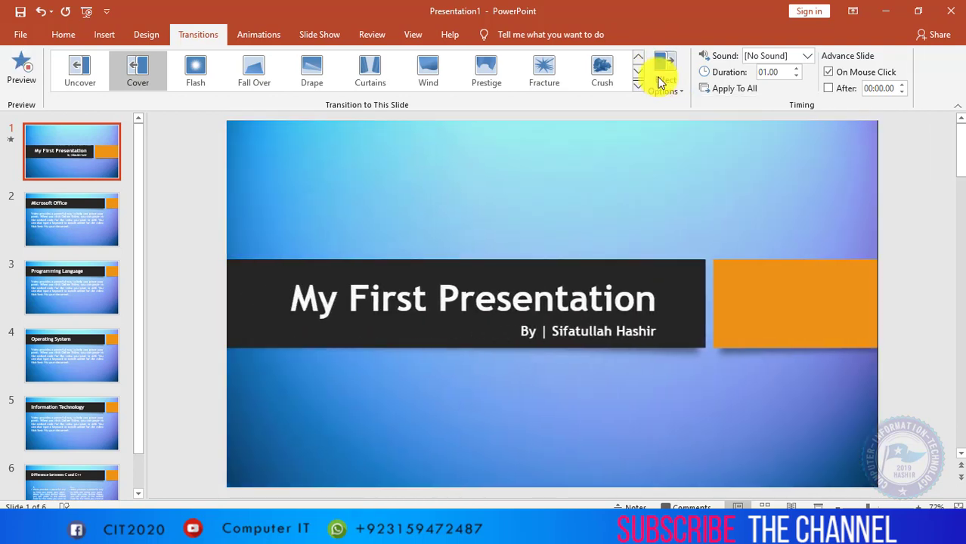
click(663, 83)
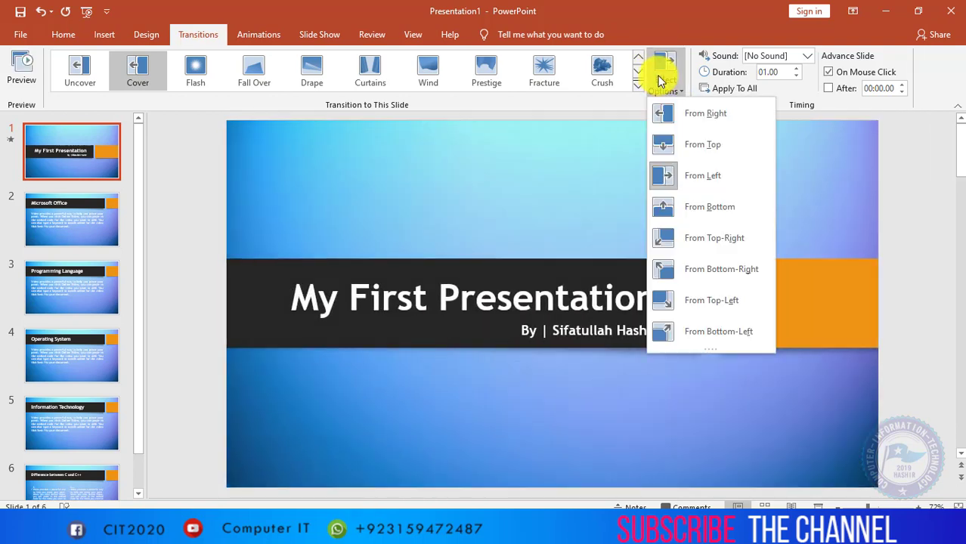
click(698, 214)
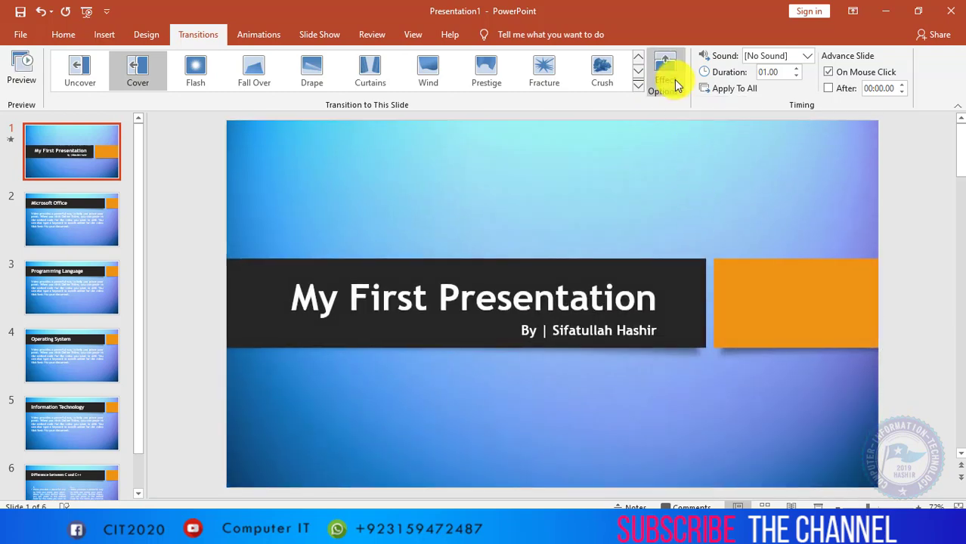
click(678, 85)
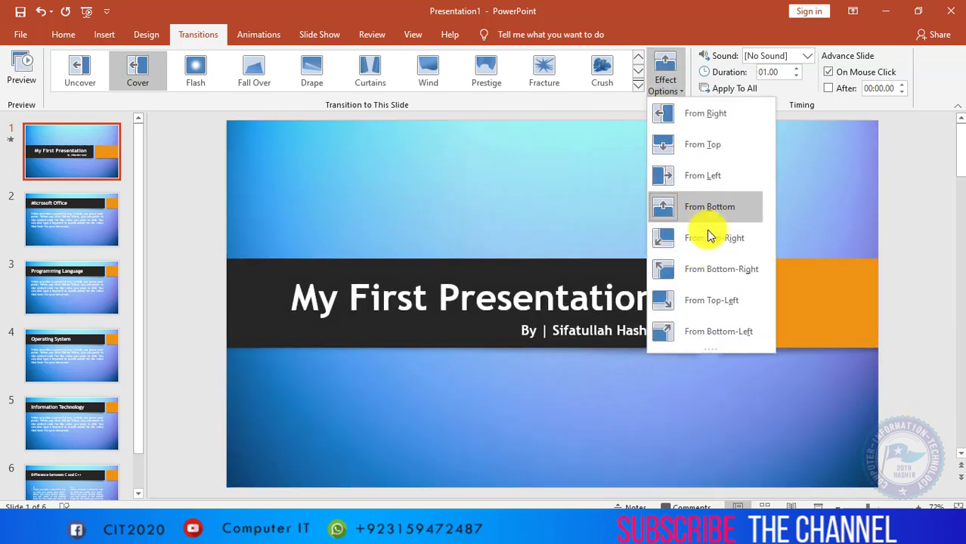
click(695, 302)
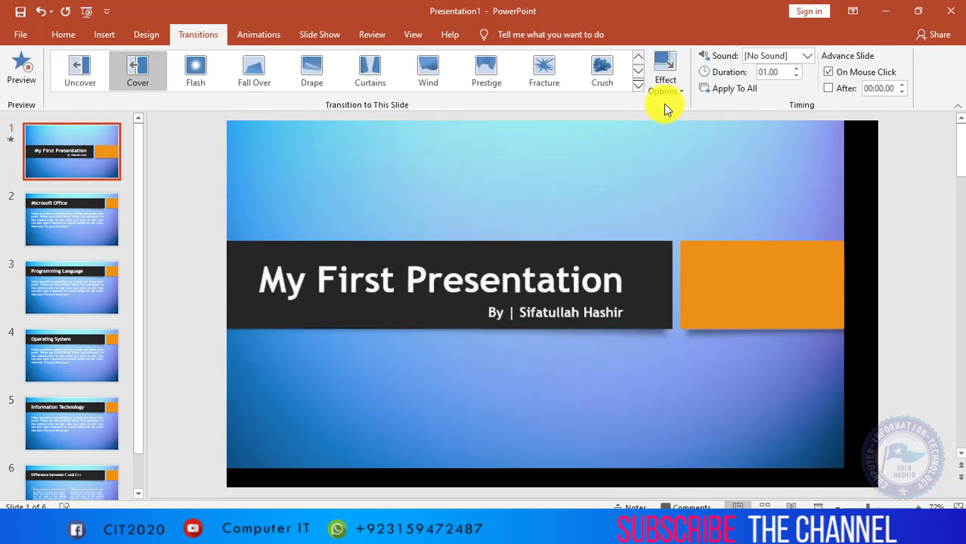
click(664, 82)
click(680, 155)
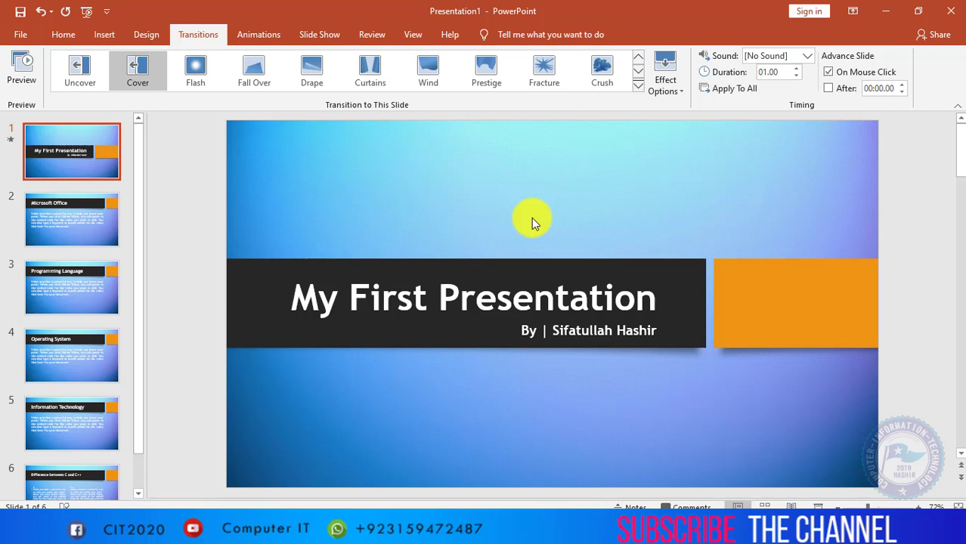
Add the Arrow sound to the Cover transition, then swap it for Bomb, previewing each.
click(807, 56)
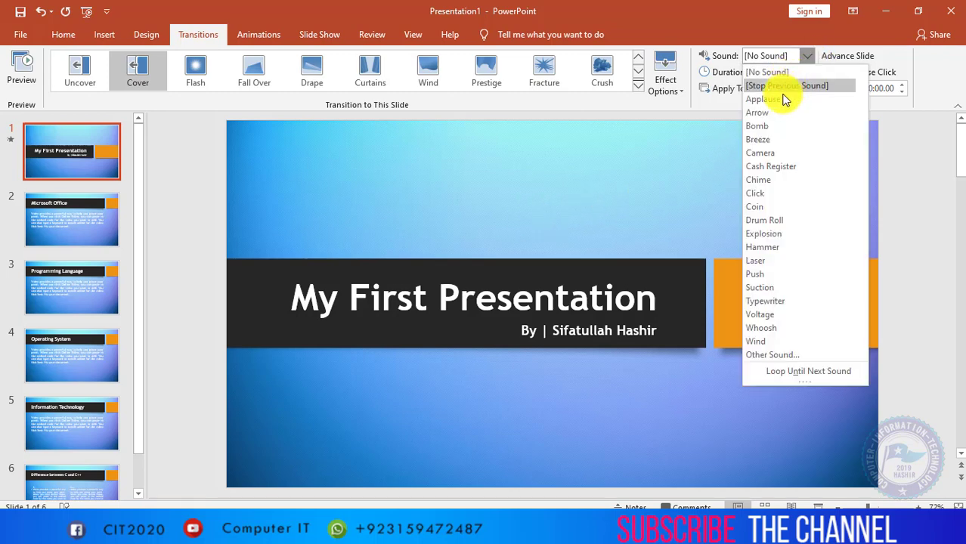
click(762, 113)
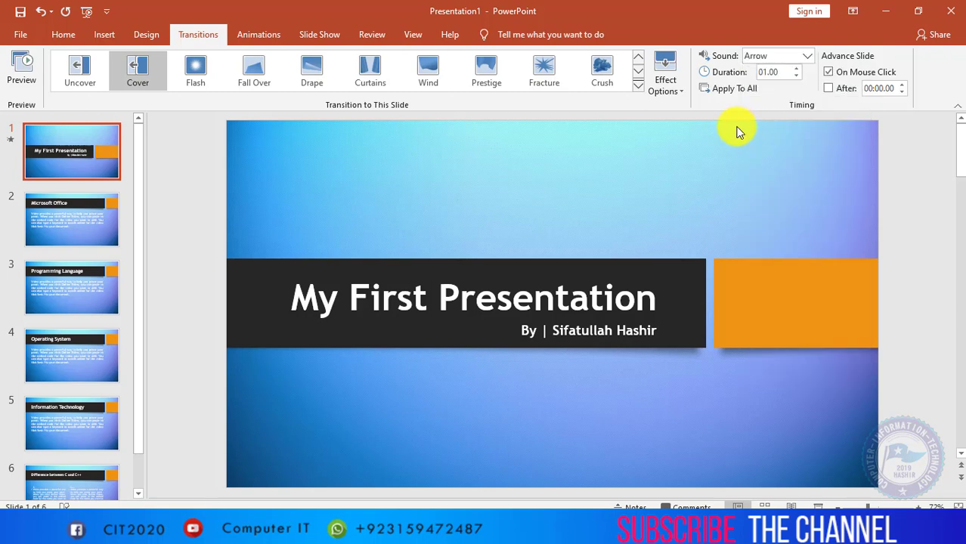
click(19, 69)
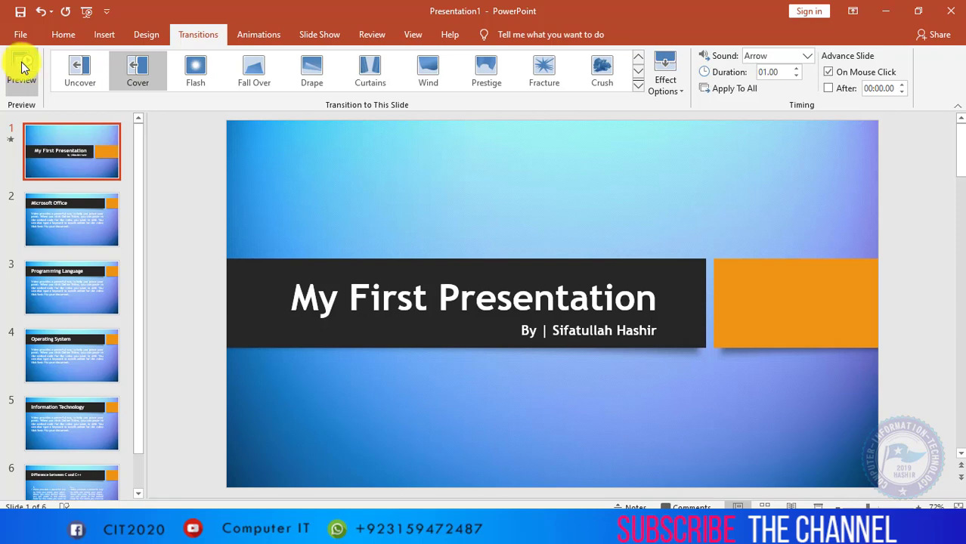
click(807, 57)
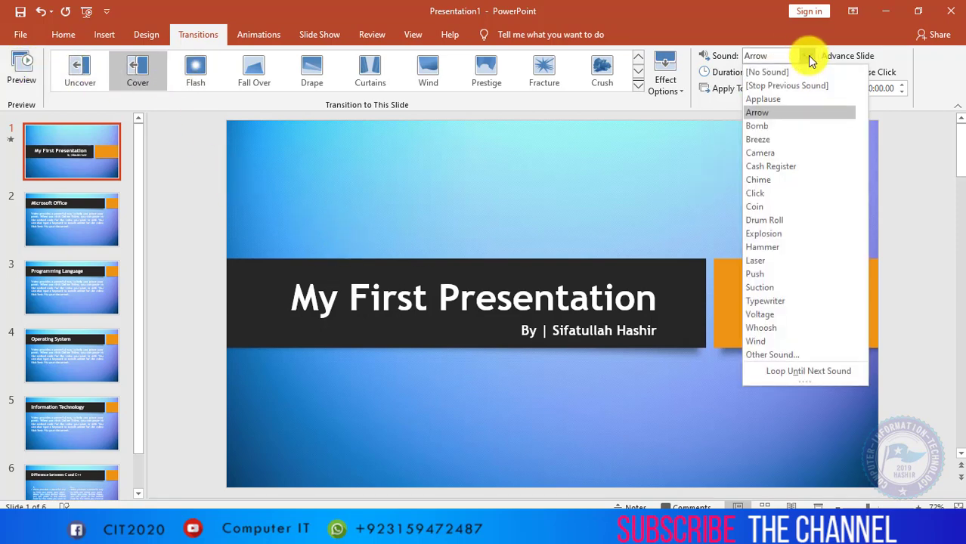
click(786, 127)
click(27, 58)
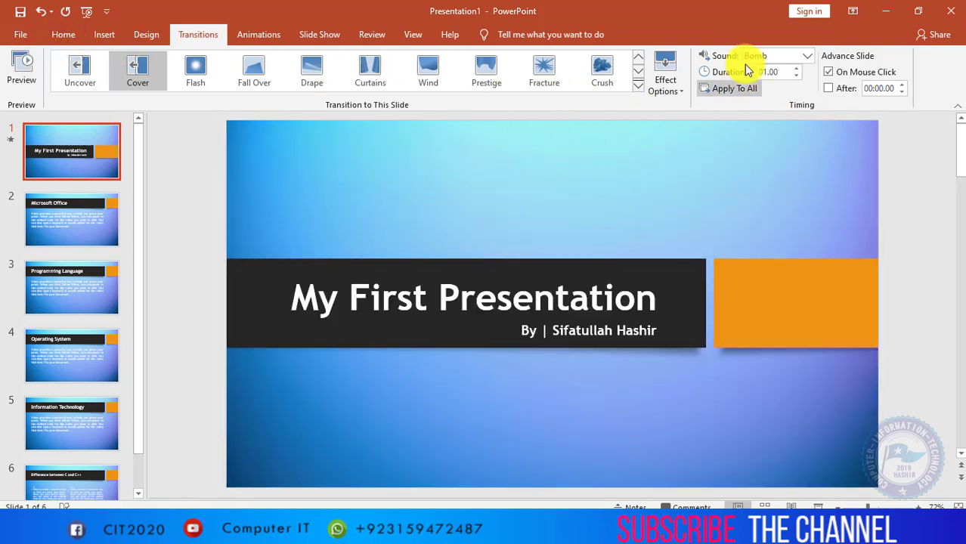
click(786, 56)
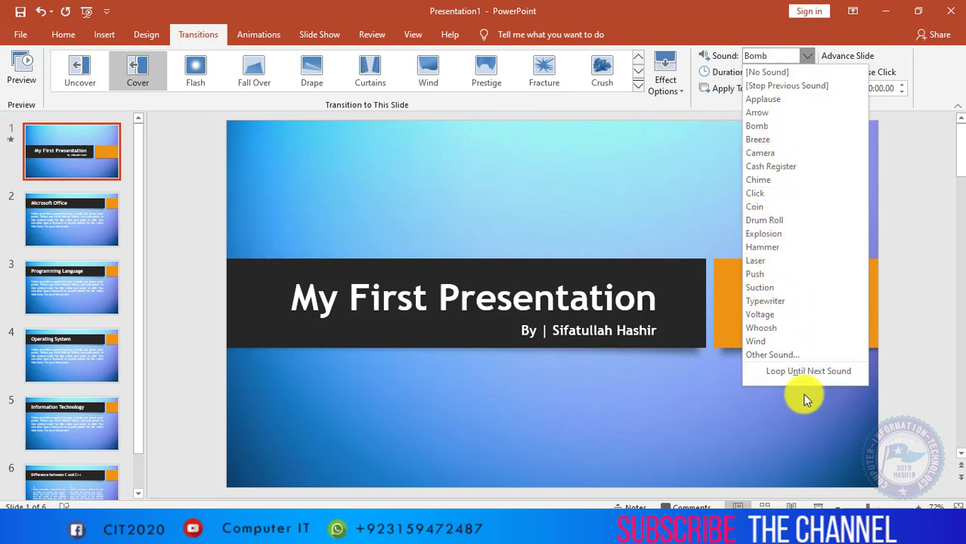
click(765, 355)
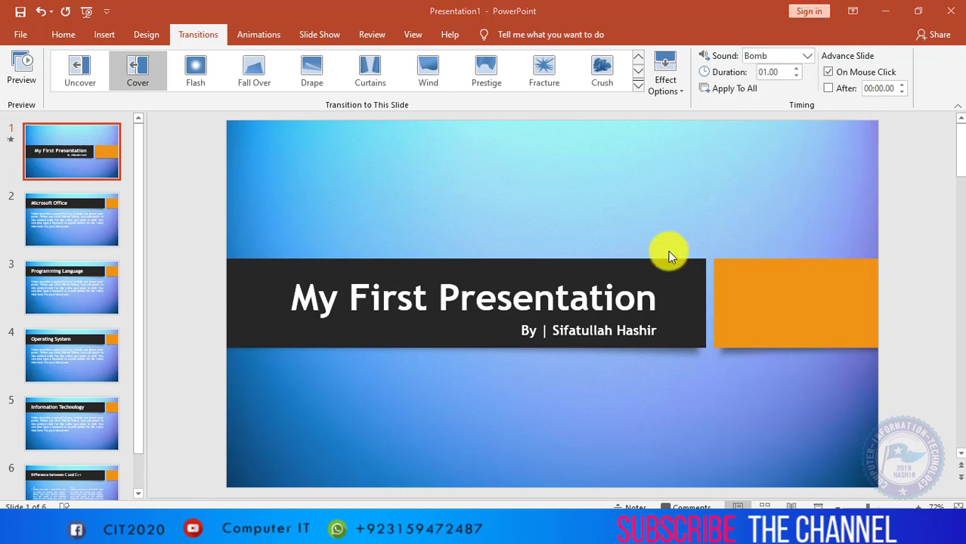
mouse_move(64, 167)
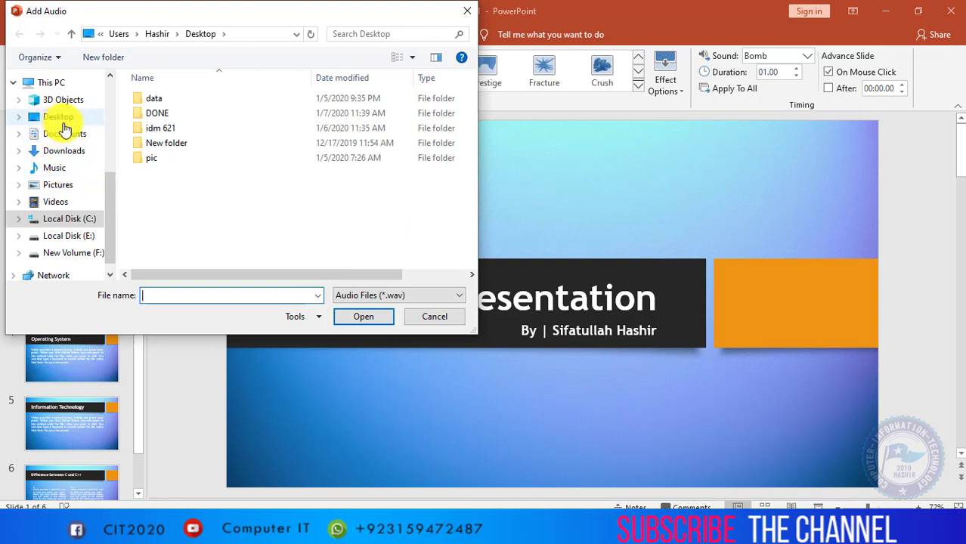
click(114, 167)
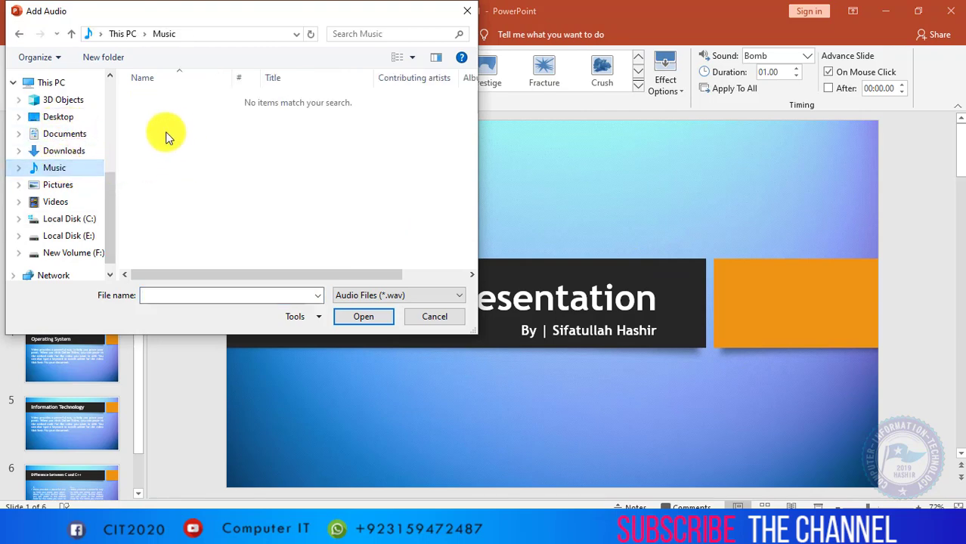
click(59, 150)
click(59, 135)
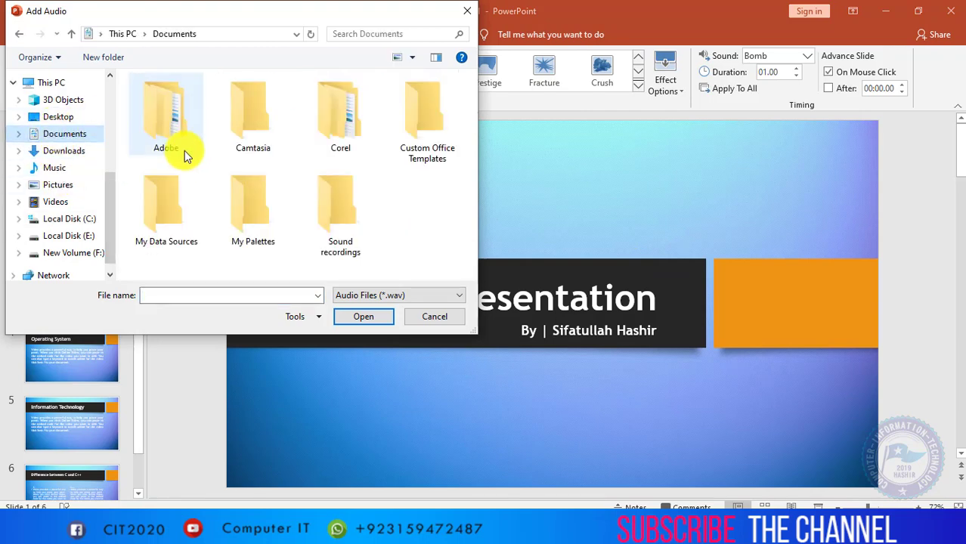
double_click(336, 197)
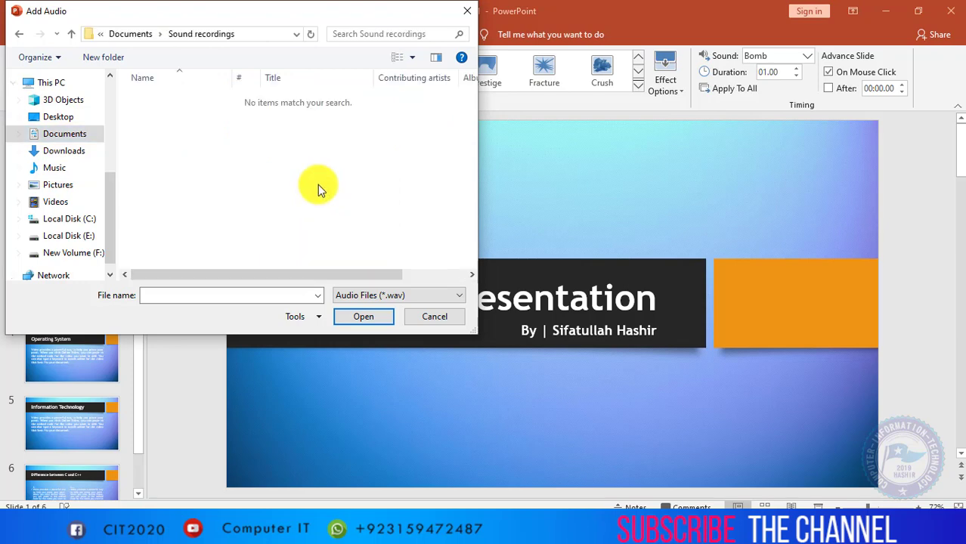
click(434, 316)
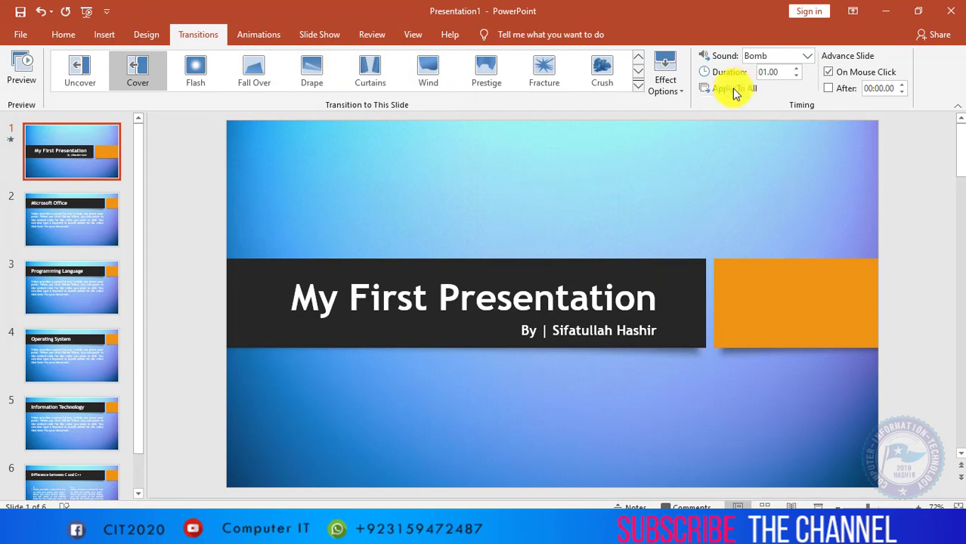
Set the title slide's transition sound to [No Sound] and switch its transition to Curtains.
click(805, 55)
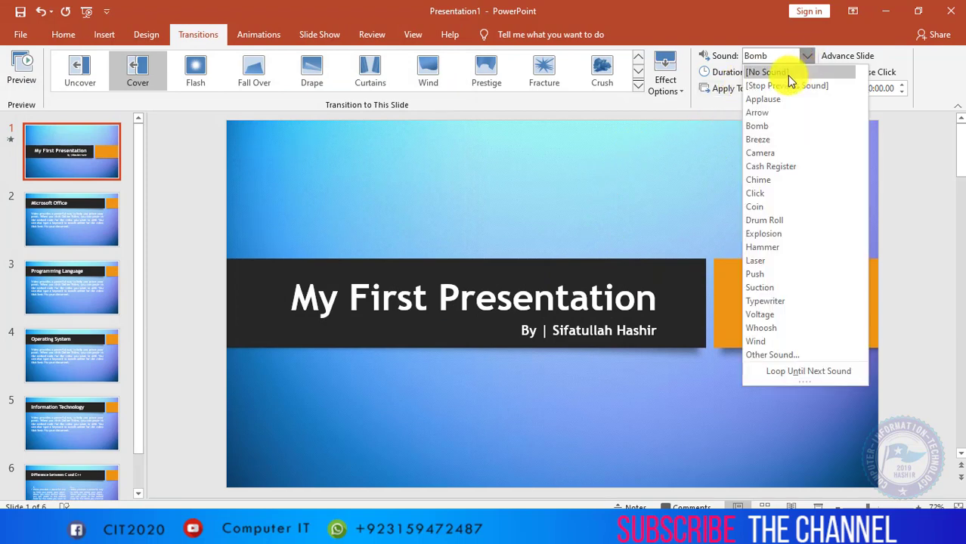
click(790, 72)
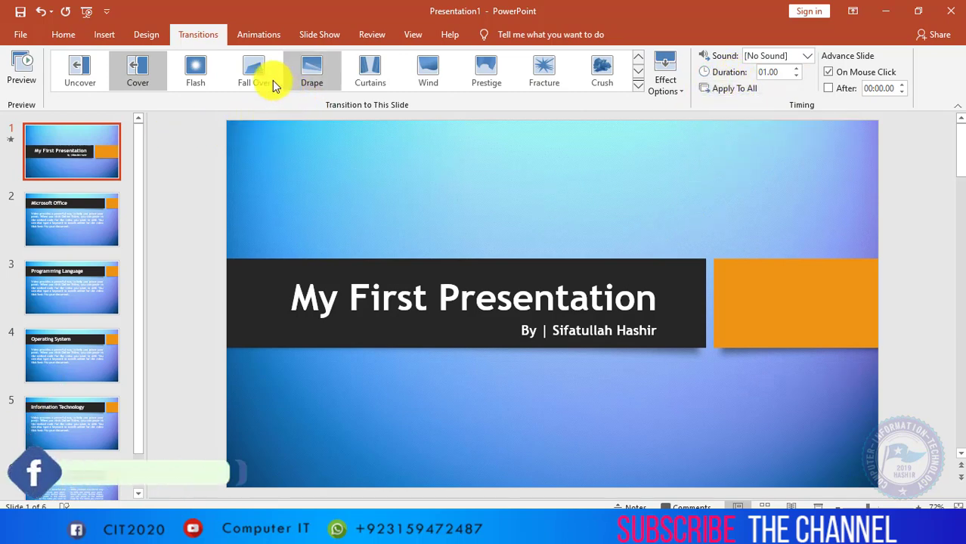
click(366, 68)
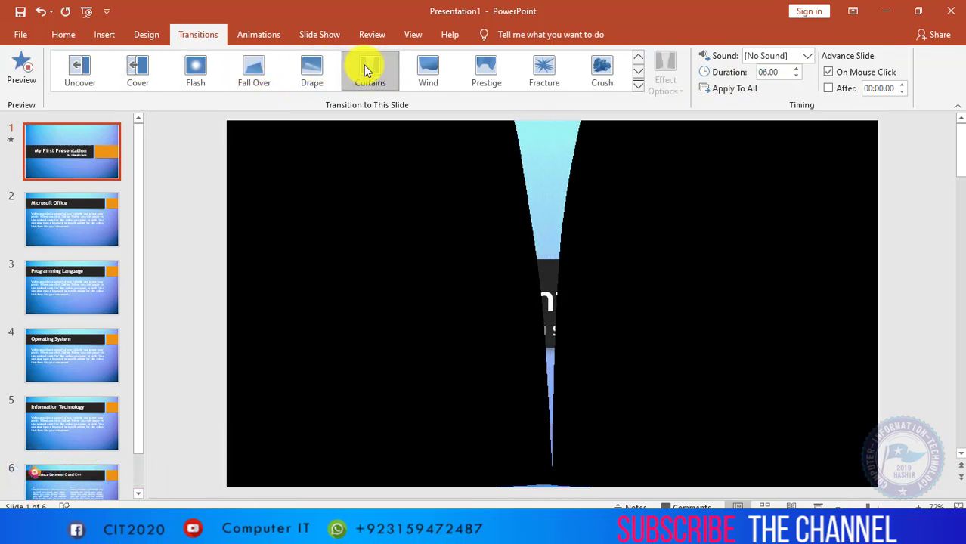
Give slide 2 (Microsoft Office) a Push transition, raise its duration to 04.00, and preview it.
click(97, 217)
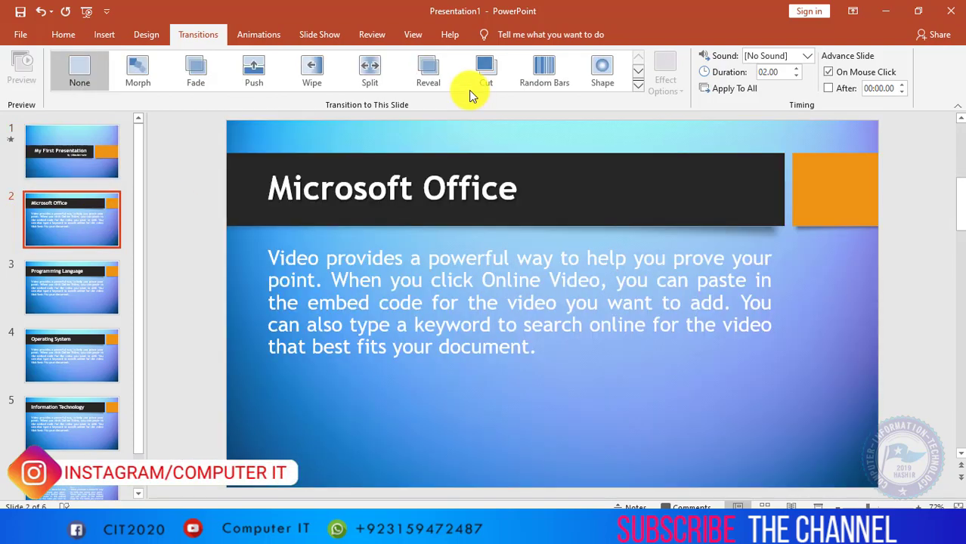
click(254, 70)
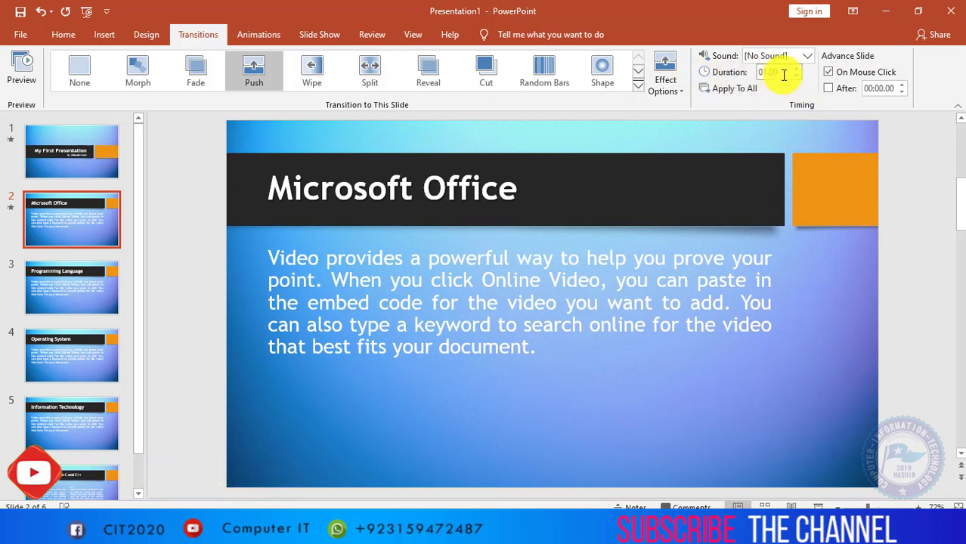
click(799, 69)
click(800, 69)
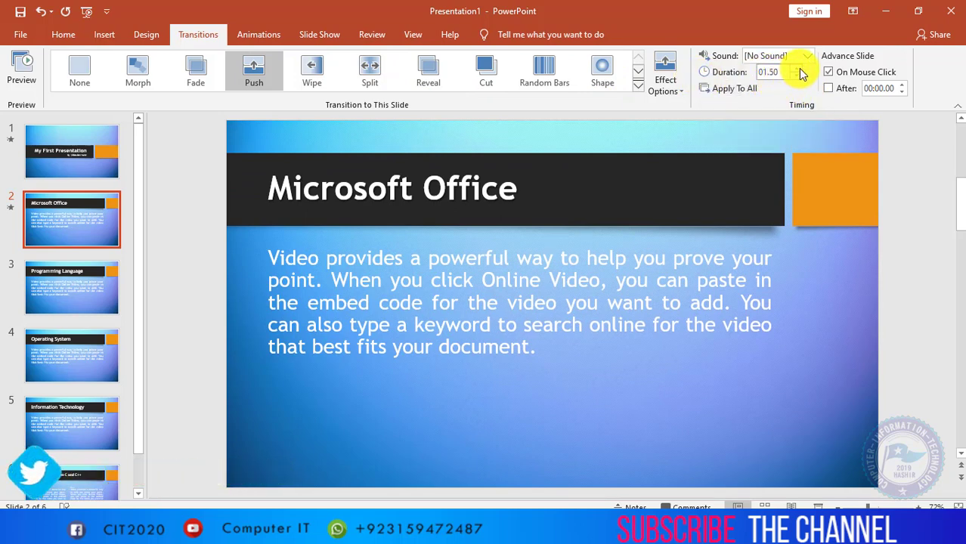
click(800, 69)
click(800, 69)
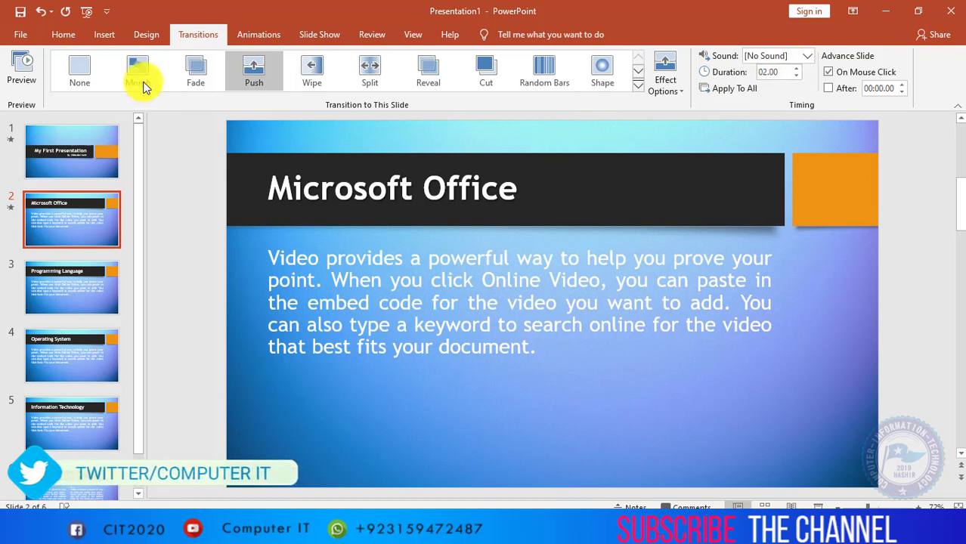
click(16, 66)
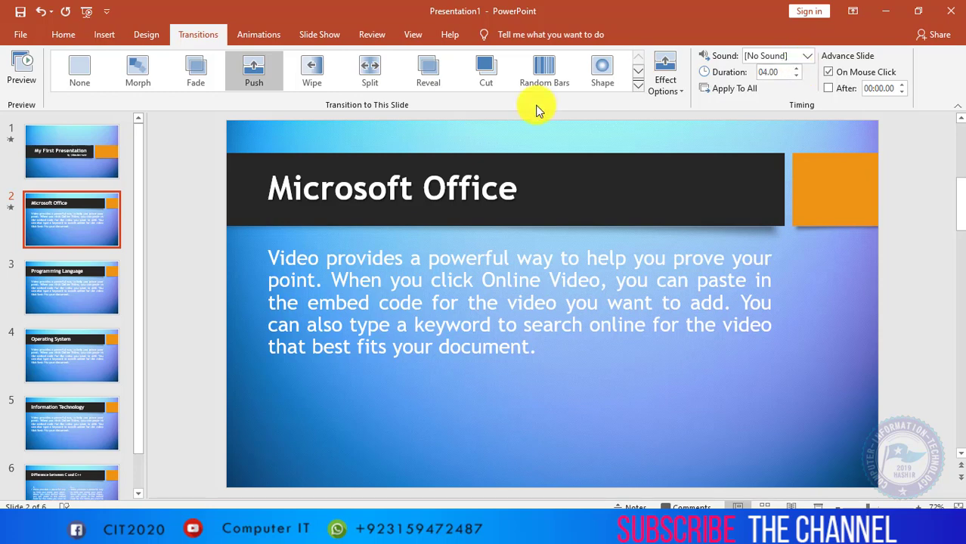
click(20, 76)
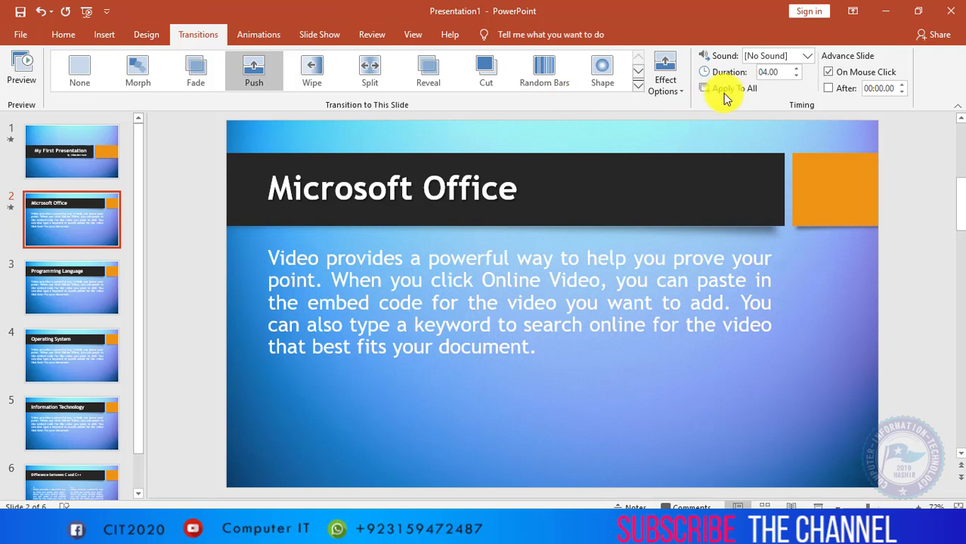
Set the Push duration to 02.00, preview it, and apply it to all slides.
click(784, 74)
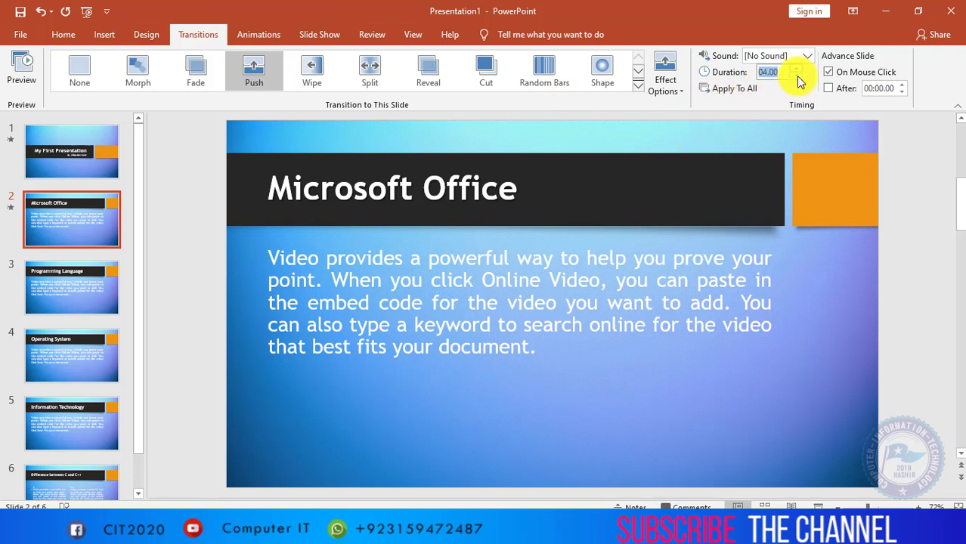
text(2)
key(Return)
click(22, 66)
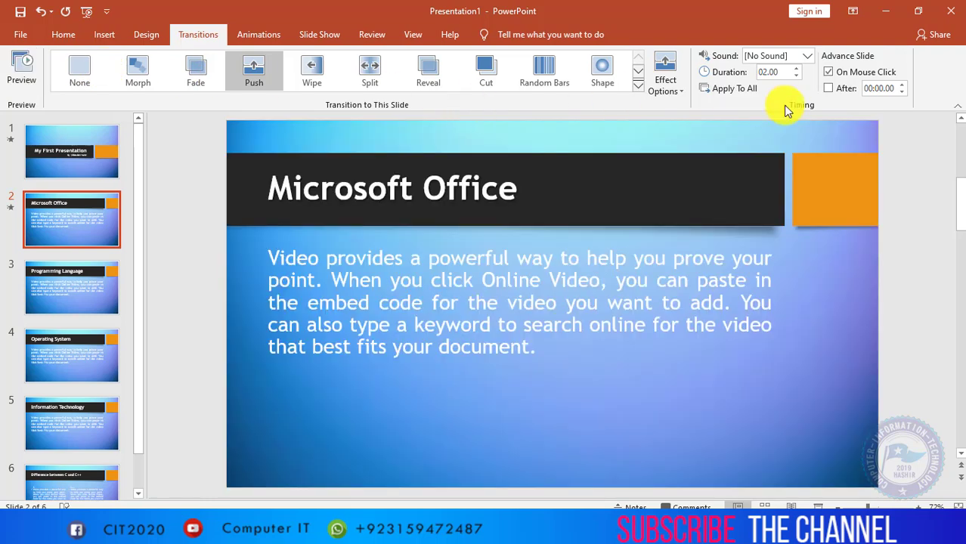
click(768, 75)
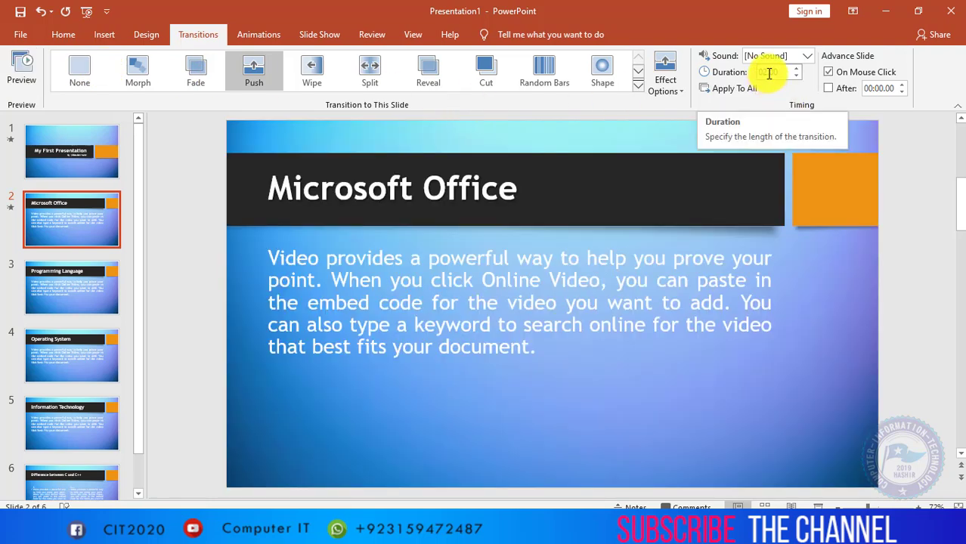
text(02)
click(75, 220)
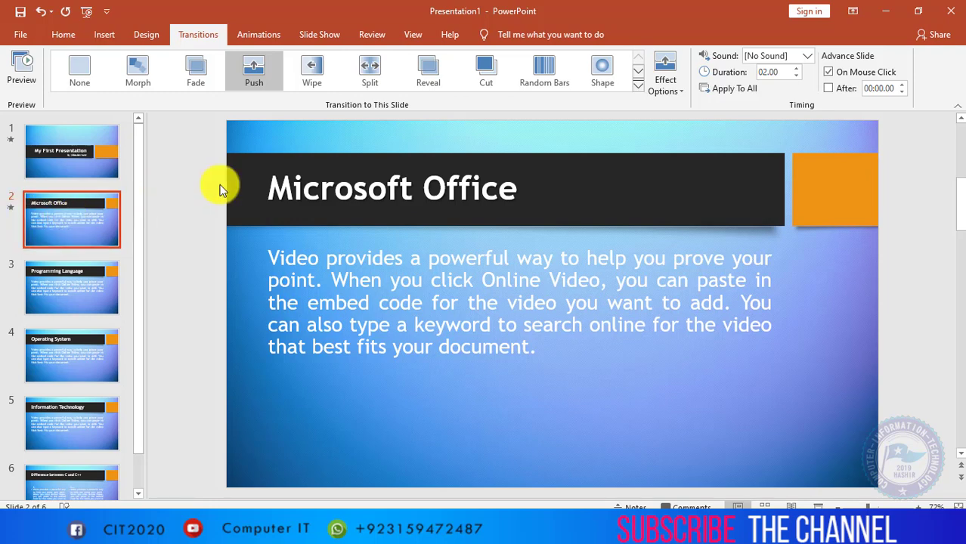
click(721, 92)
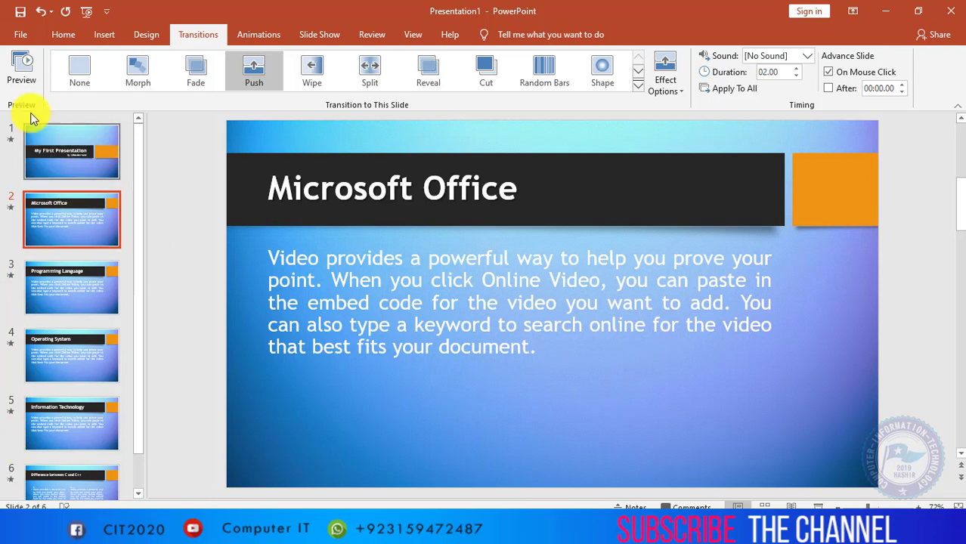
Preview the Push transition on slides 2 and 3, then run the slide show from the beginning.
click(21, 69)
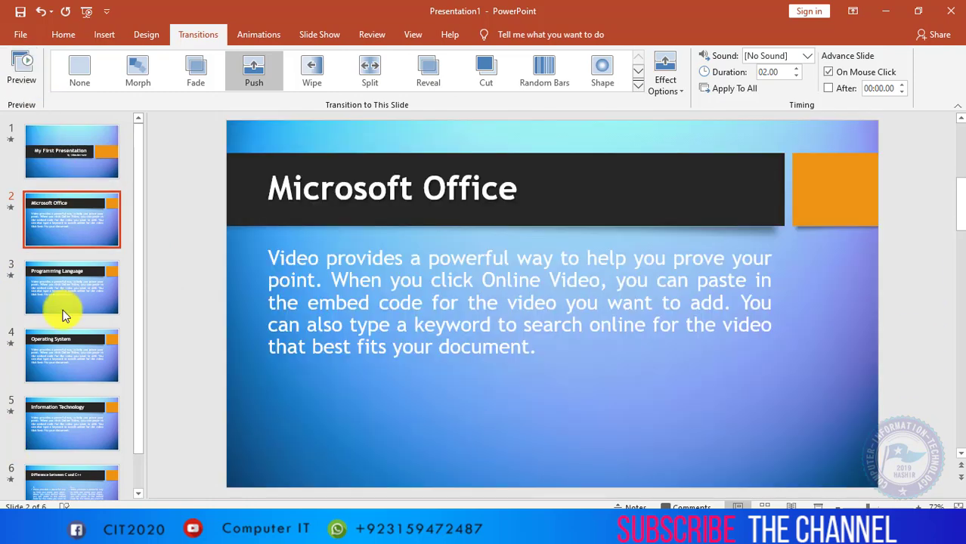
click(62, 291)
click(21, 68)
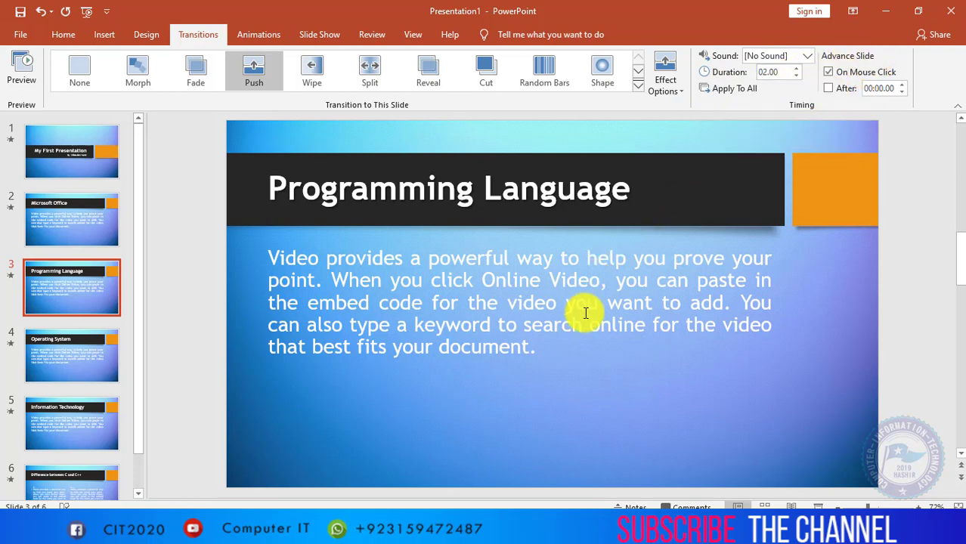
key(F5)
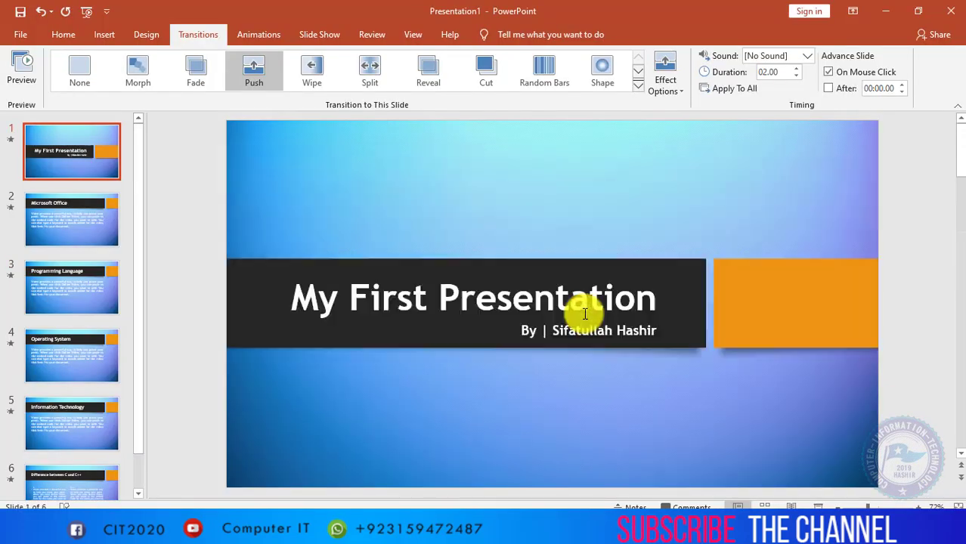
Replace On Mouse Click with auto-advance after 00:02.00 on all slides and restart the slide show.
click(829, 72)
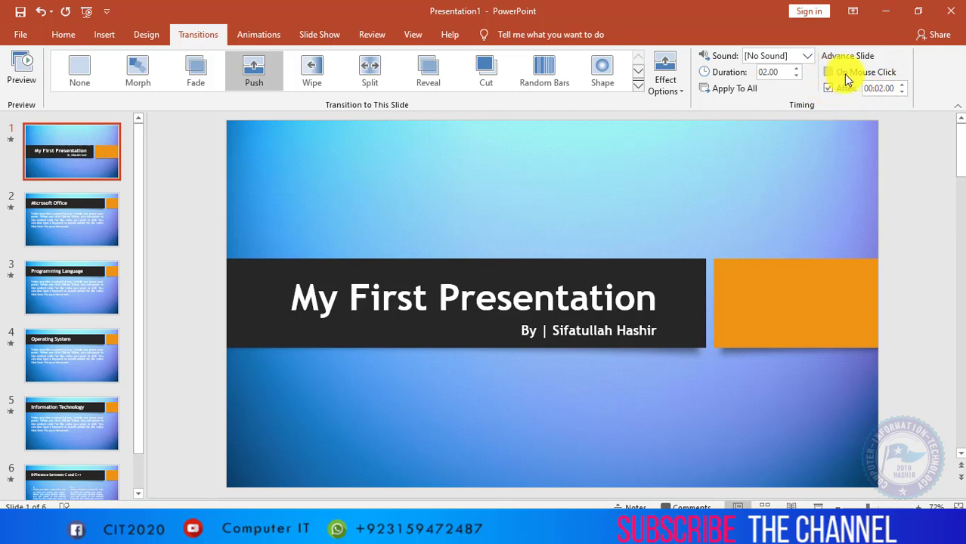
click(726, 88)
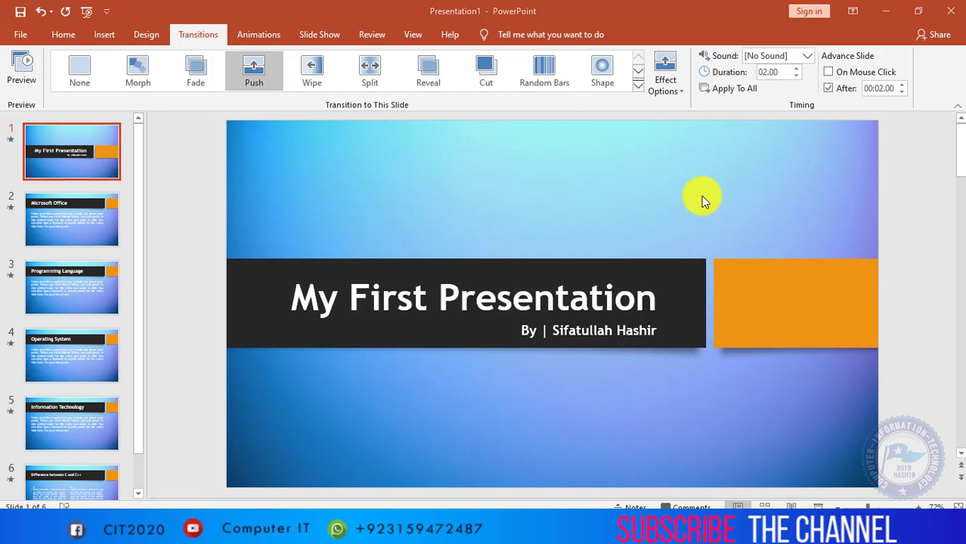
key(F5)
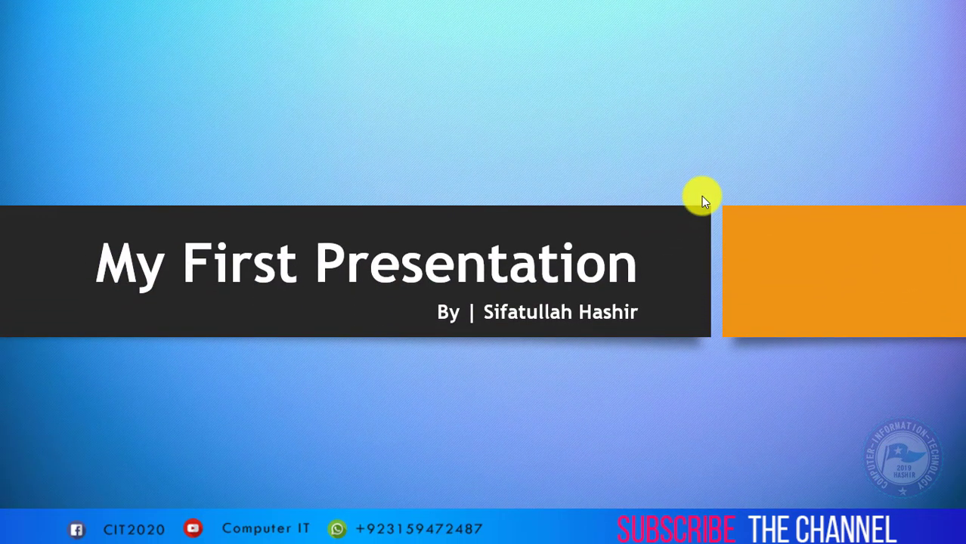
Advance the slide show through Microsoft Office, Programming Language, Operating System, Information Technology, and Difference between C and C++, then exit to Normal view.
click(702, 196)
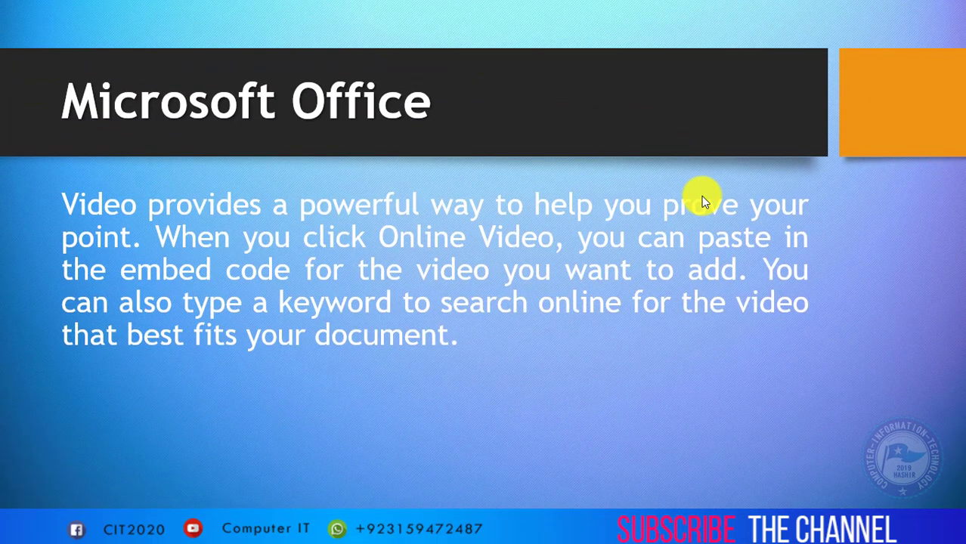
click(701, 196)
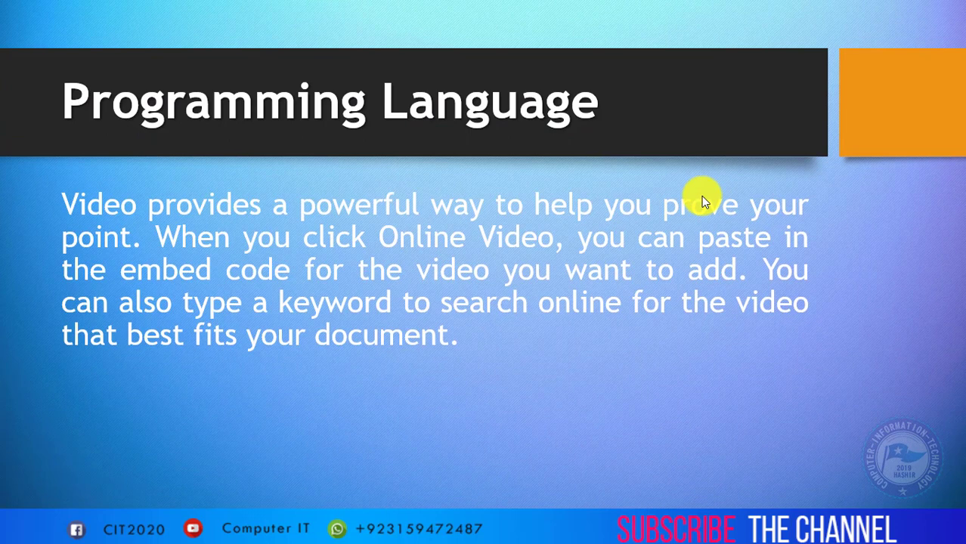
click(702, 195)
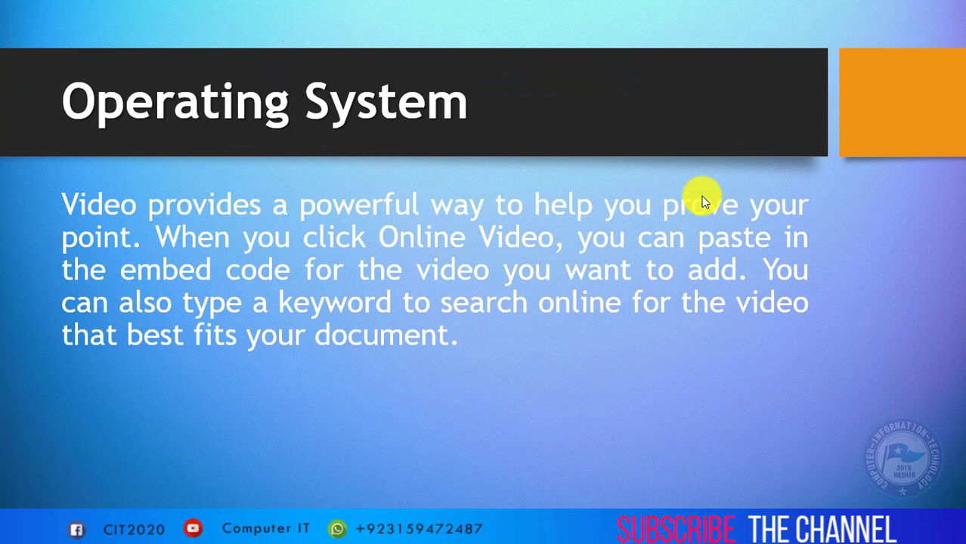
click(701, 196)
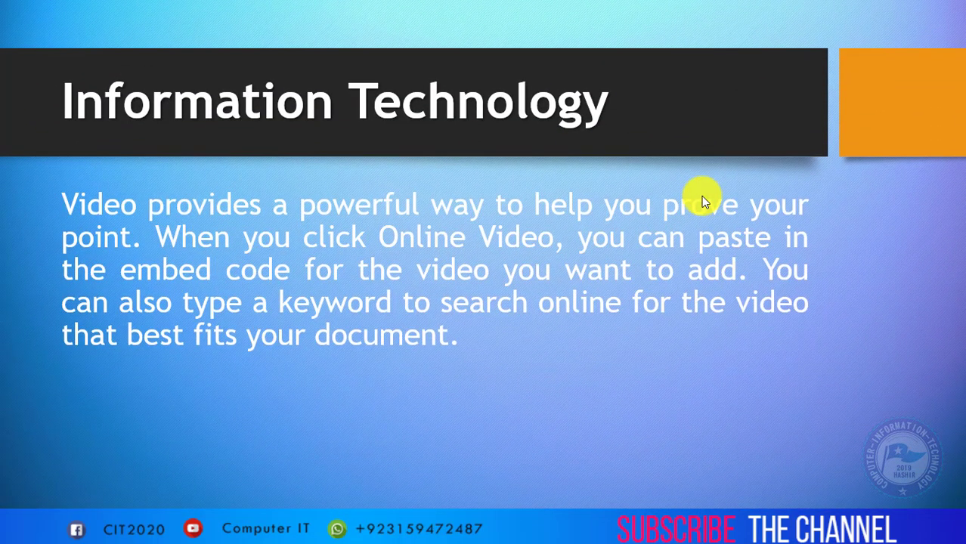
click(702, 196)
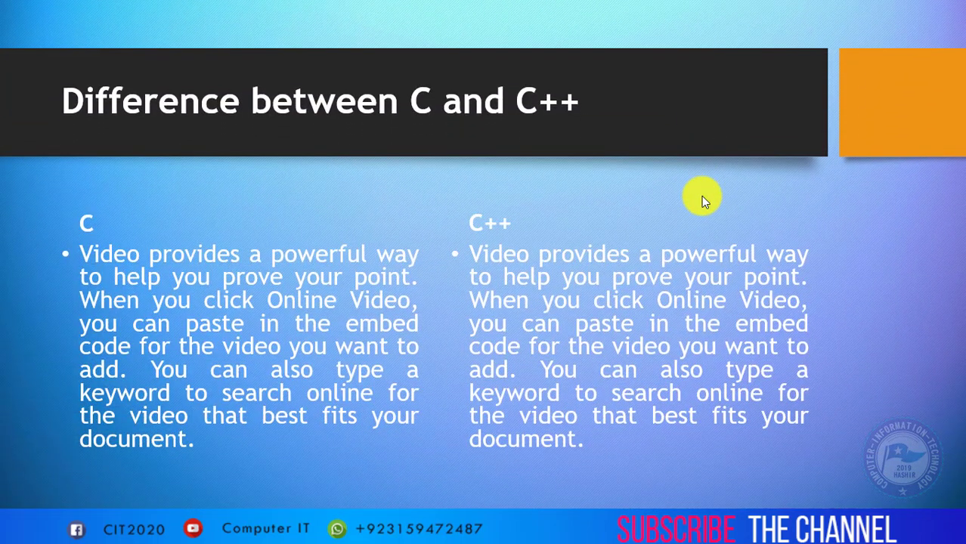
click(701, 200)
click(701, 200)
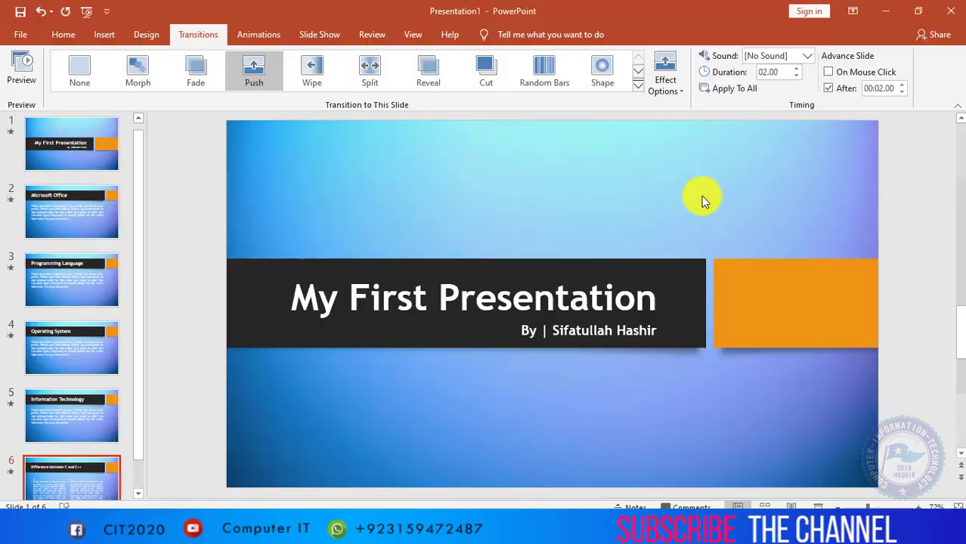